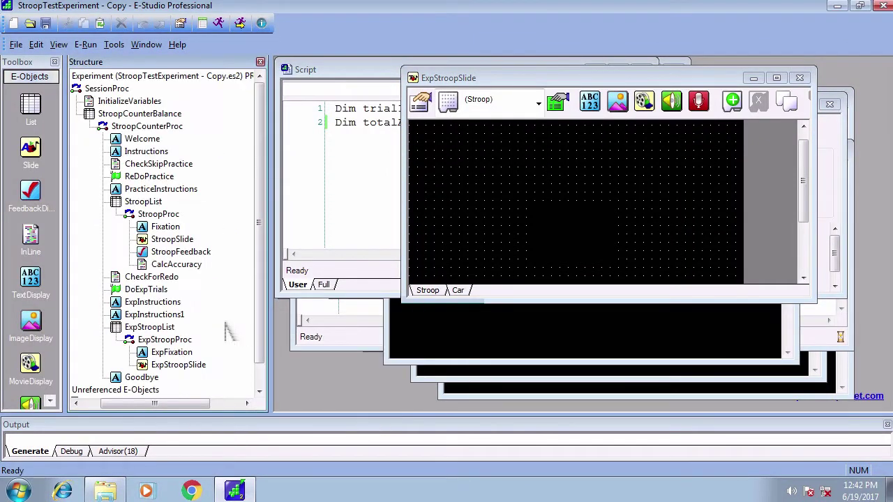
Rename the copied ExpInstructions1 object to WaitScanner
click(168, 314)
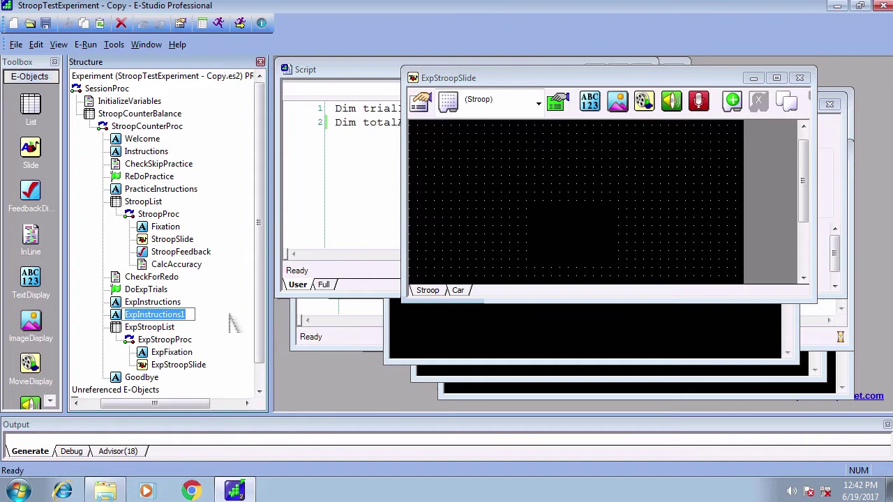
text(WaitScanner)
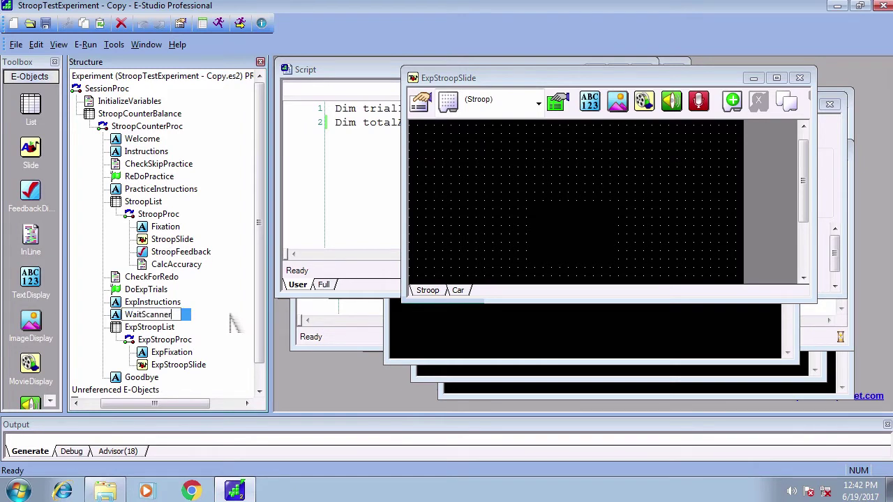
key(Return)
Replace the WaitScanner display text with 'Waiting for scanner...'
double_click(149, 315)
drag(656, 209, 279, 80)
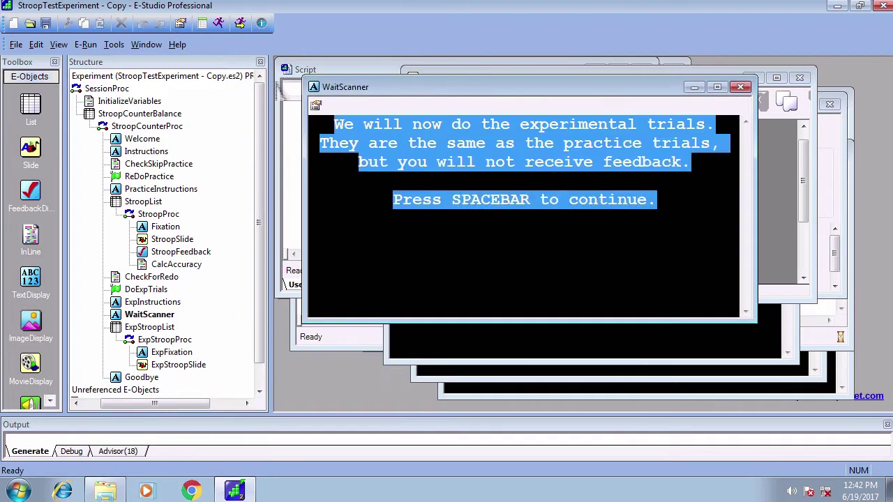
text(Waiting for scanner...)
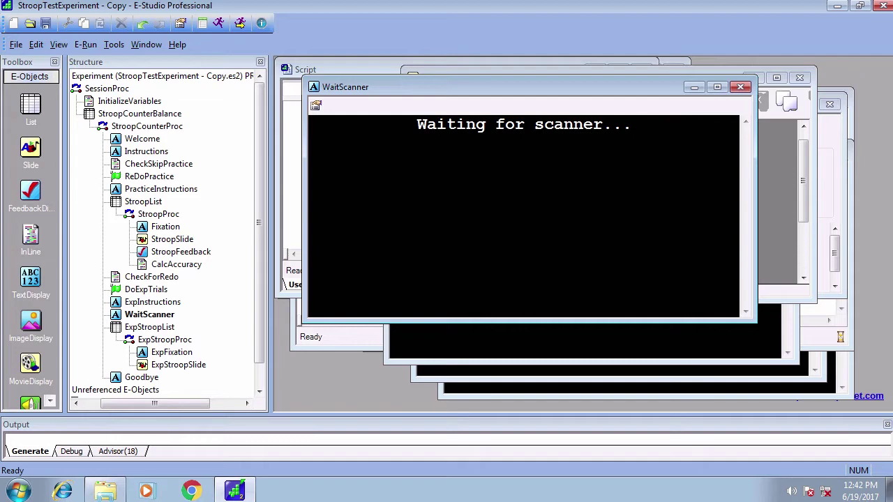
Change WaitScanner's allowable response from {SPACE} to the {`} trigger key
click(315, 105)
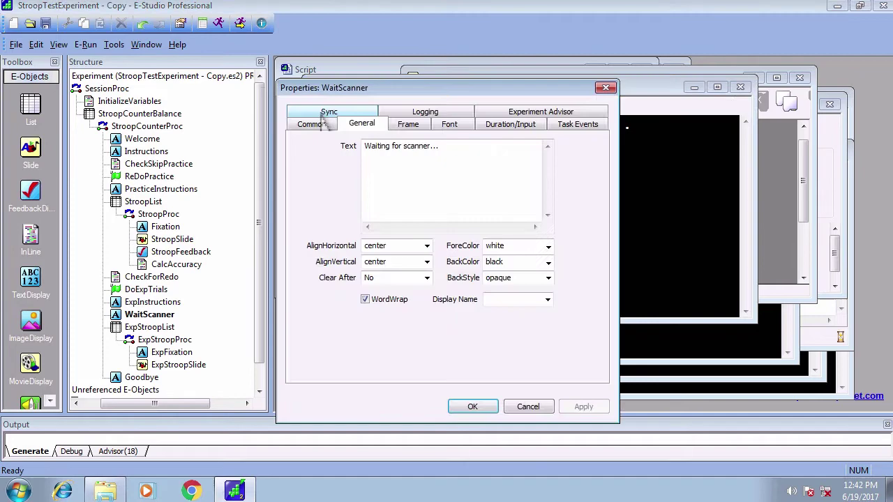
click(500, 129)
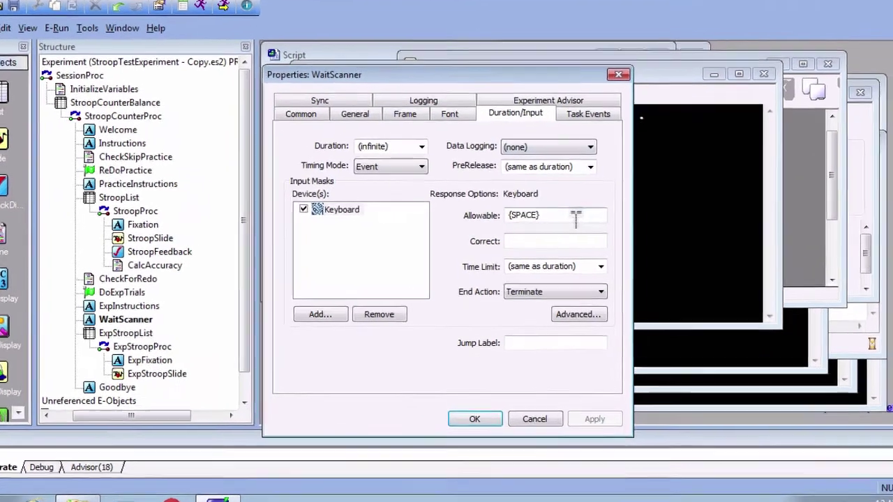
drag(556, 217, 468, 217)
text({`})
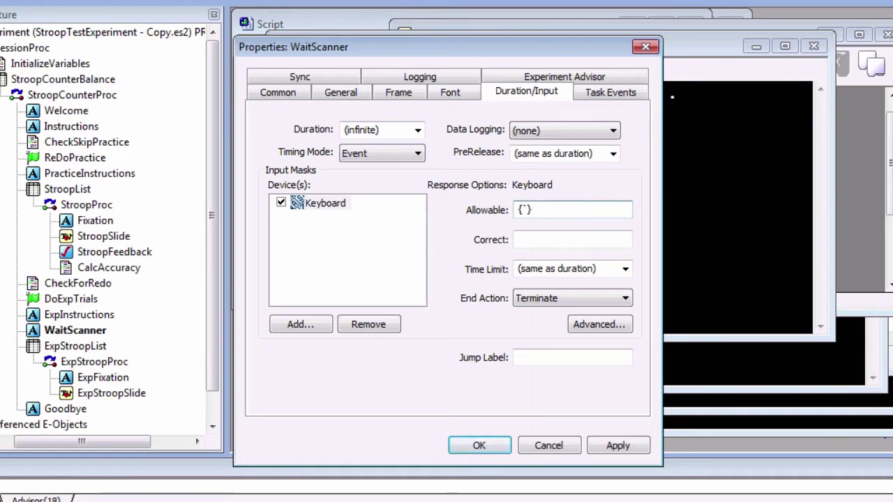
click(480, 446)
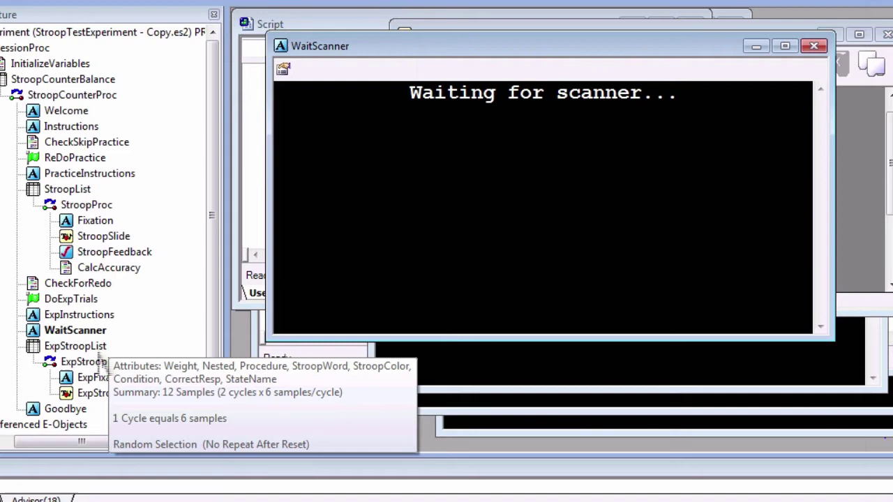
Create JitterList as ExpStroopList row 1's nested list and fill it down rows 2–6
double_click(99, 349)
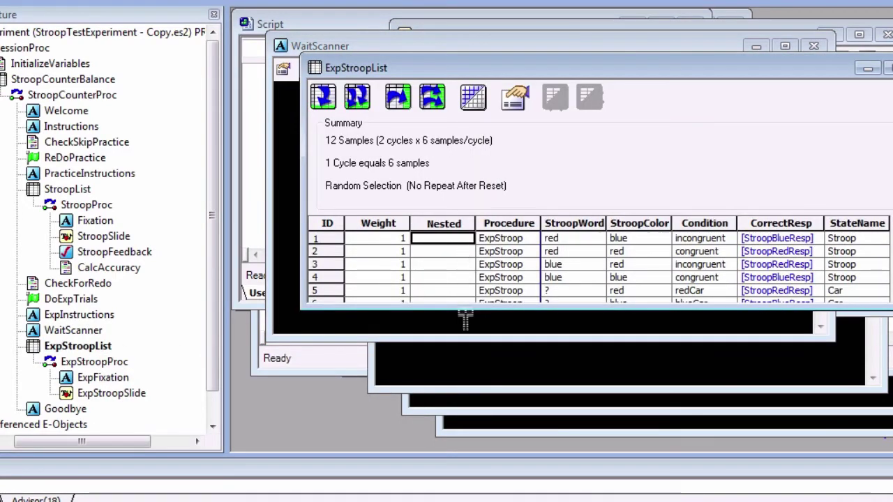
drag(462, 318, 464, 341)
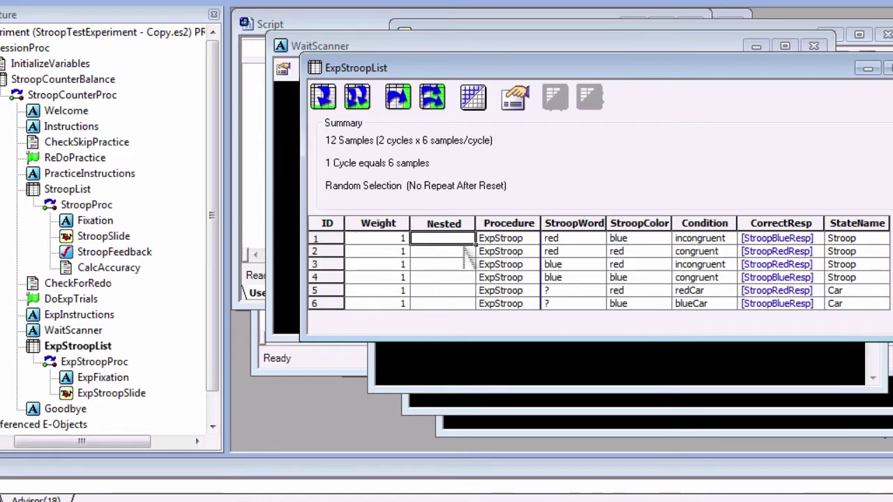
text(JitterList)
key(Return)
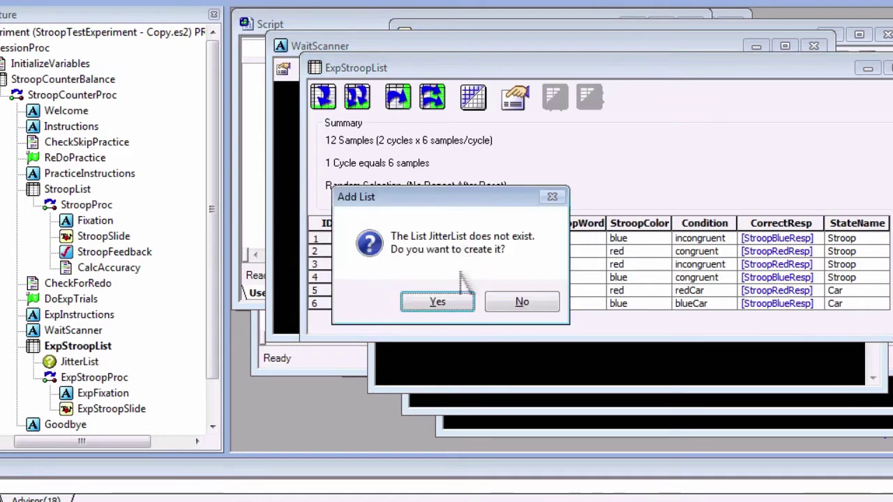
click(455, 310)
drag(475, 245, 476, 310)
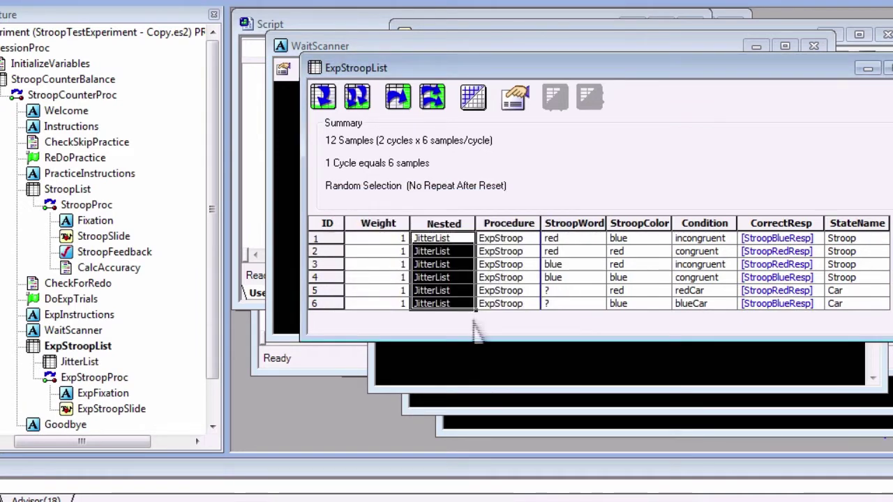
double_click(79, 361)
Add three levels and a Jitter attribute with values 1000, 2000, 3000, 4000 to JitterList
click(357, 96)
text(3)
key(Return)
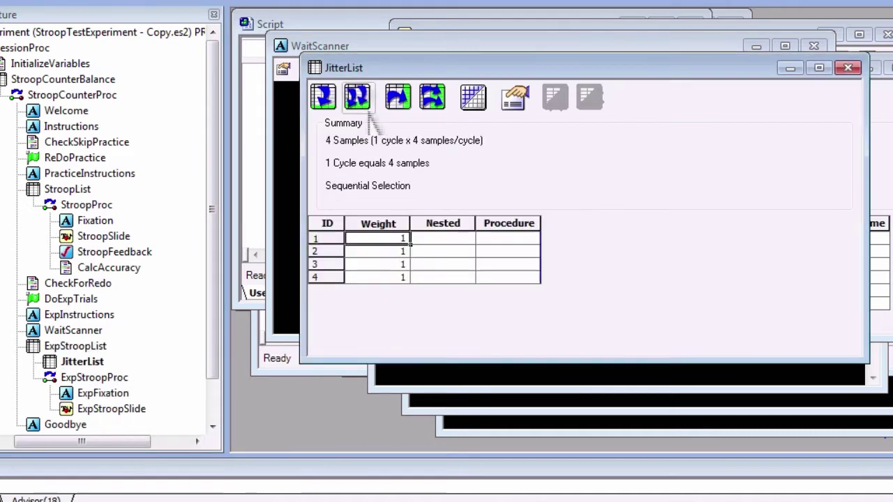
click(396, 99)
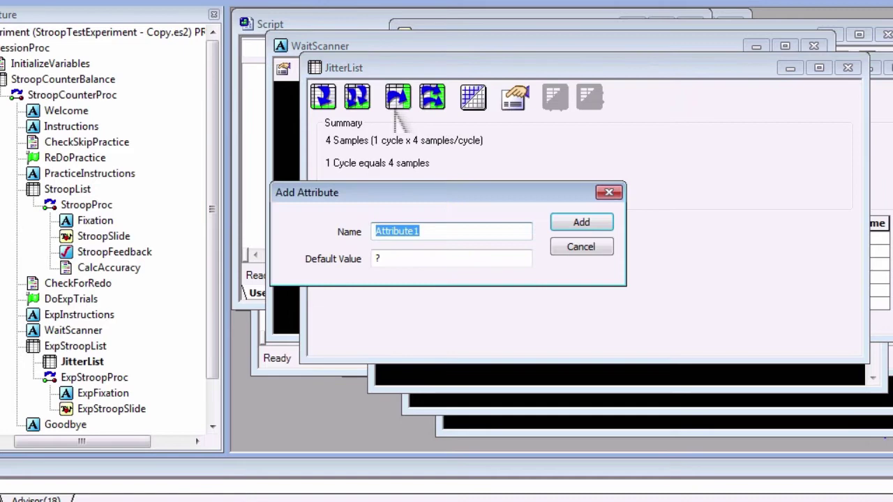
text(Jitter)
key(Return)
text(1000)
key(Return)
text(20)
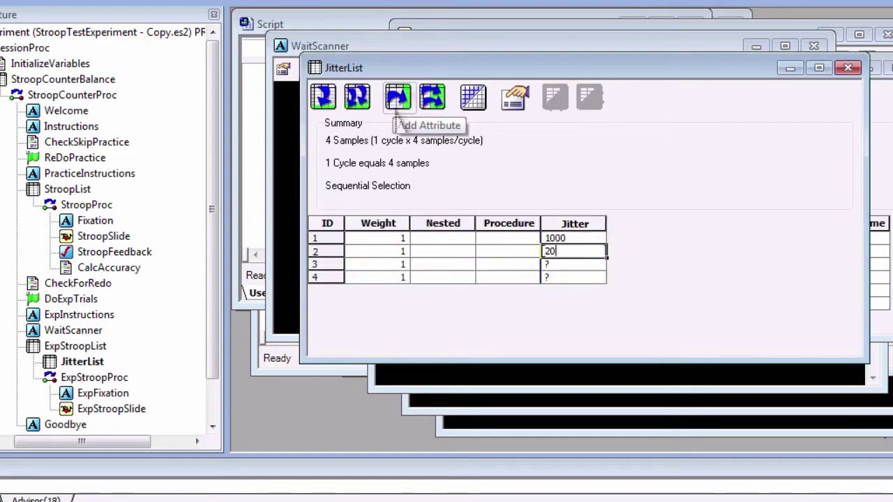
text(00)
key(Return)
text(3000)
key(Return)
text(4000)
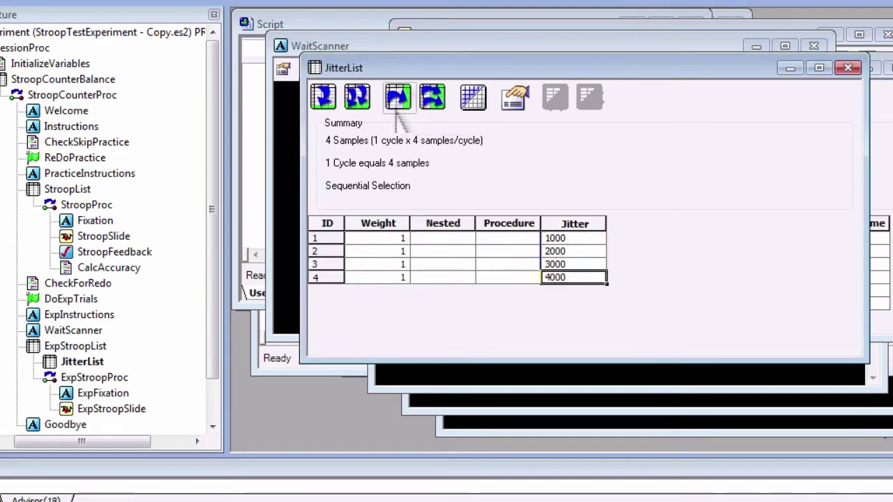
Set JitterList's selection order to Random
click(515, 99)
click(366, 77)
click(377, 121)
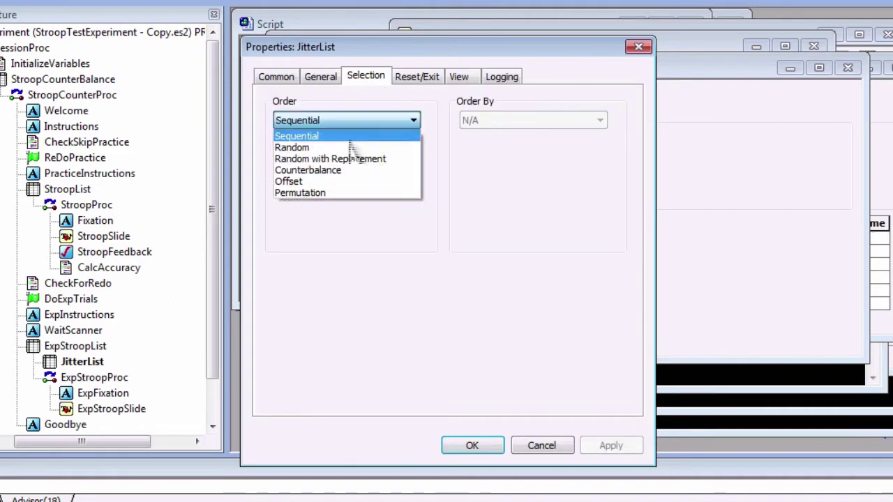
click(350, 147)
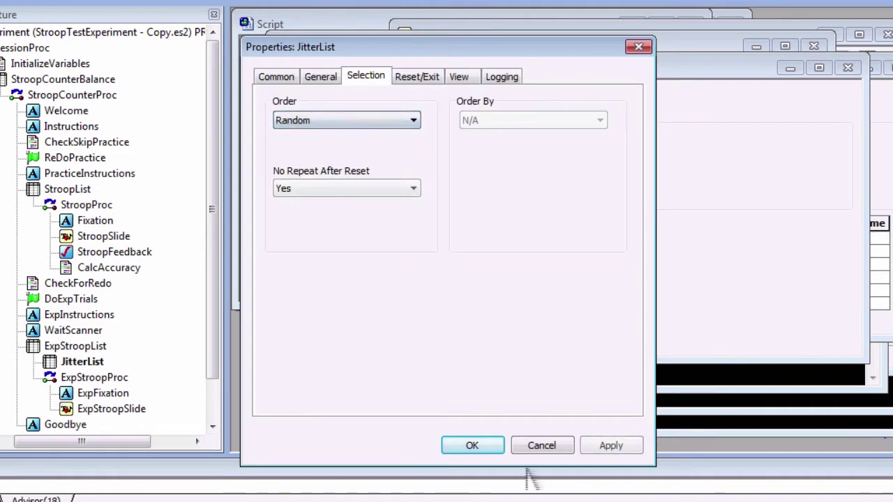
click(472, 446)
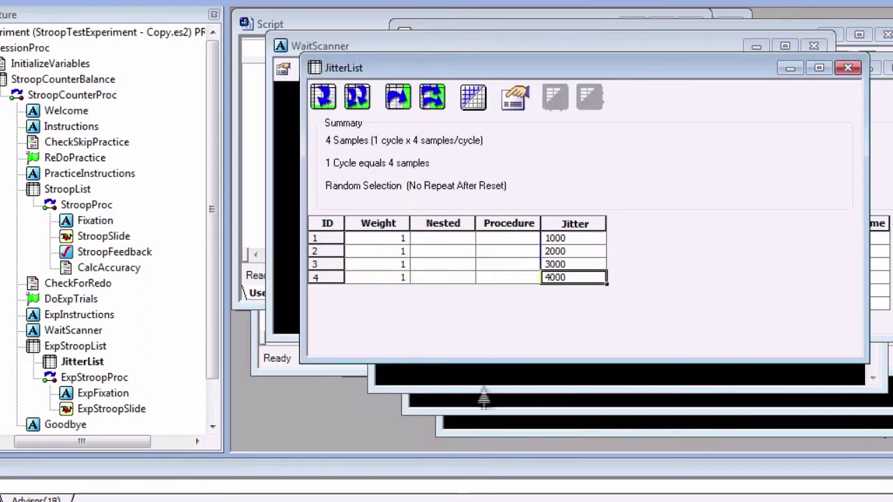
Open ExpFixation's Duration/Input properties to set its duration to [Jitter]
double_click(104, 393)
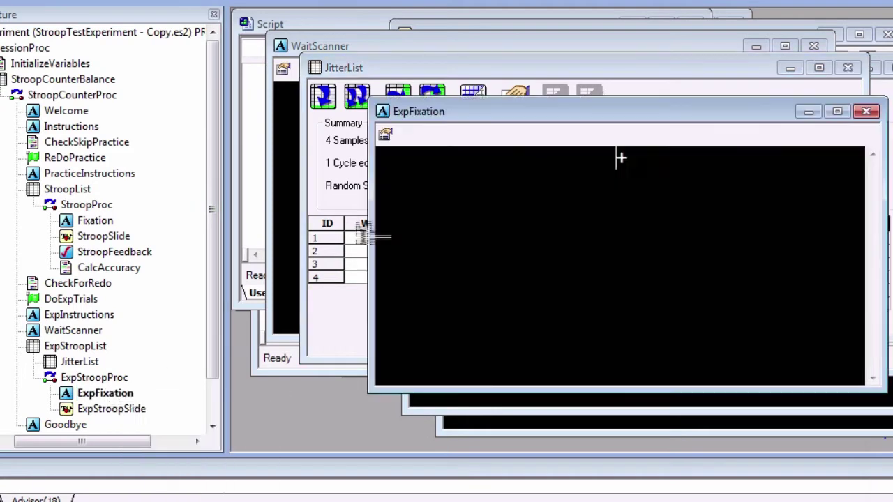
click(385, 134)
click(526, 92)
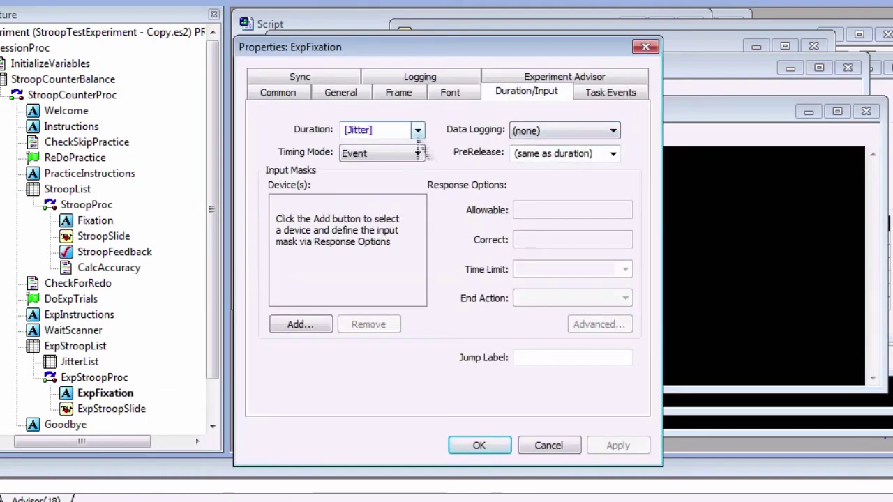
key(Tab)
click(410, 133)
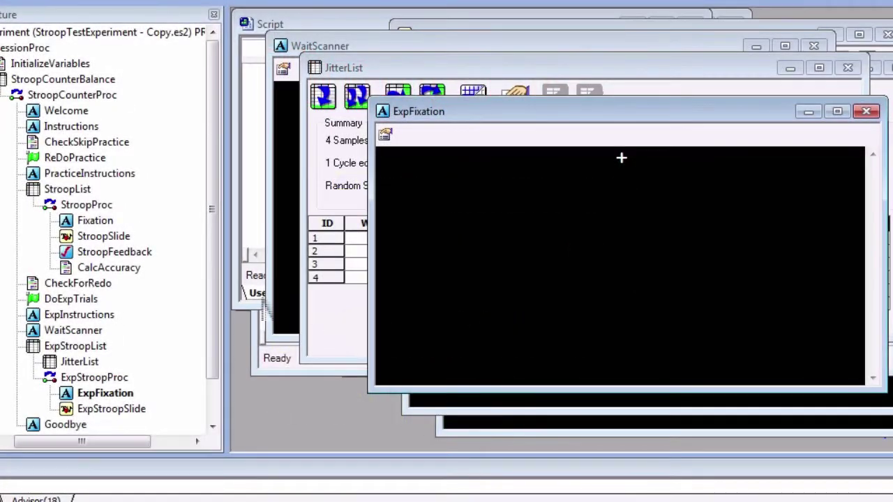
Add 'Dim StartTimestamp As Double' as a third declaration line in the User script
click(266, 307)
click(534, 104)
key(Return)
text(D)
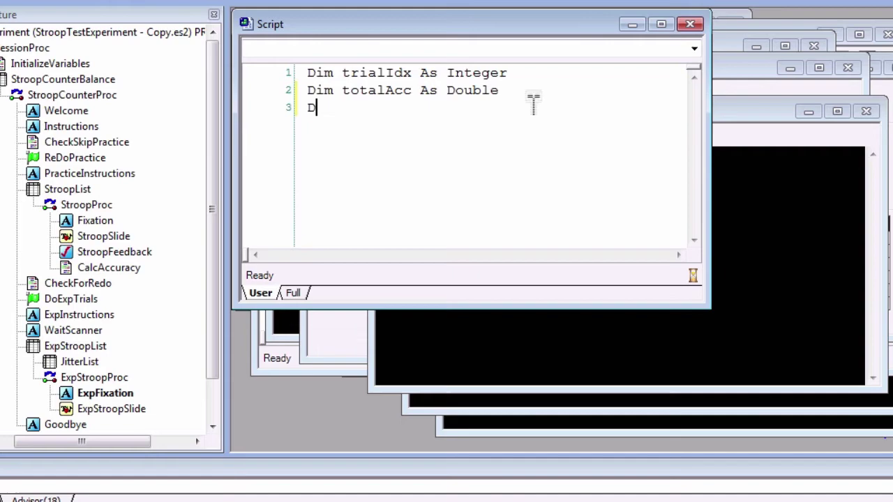
text(im StartTimestamp)
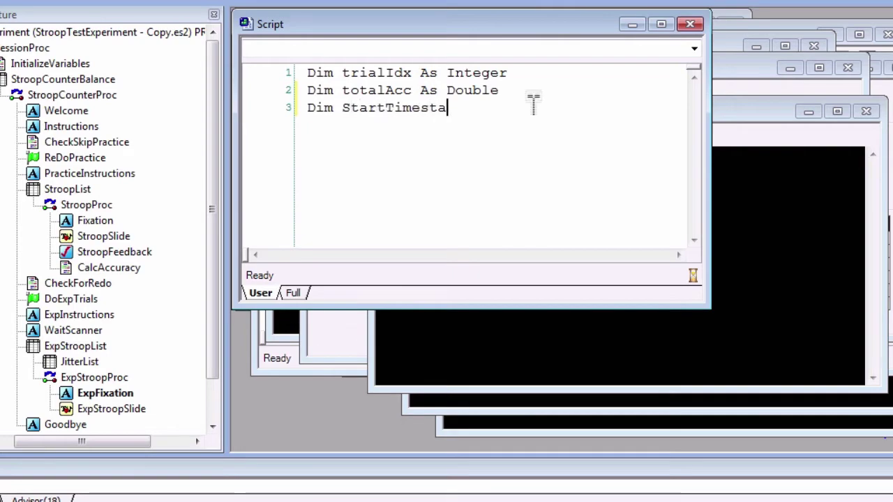
text( As Double)
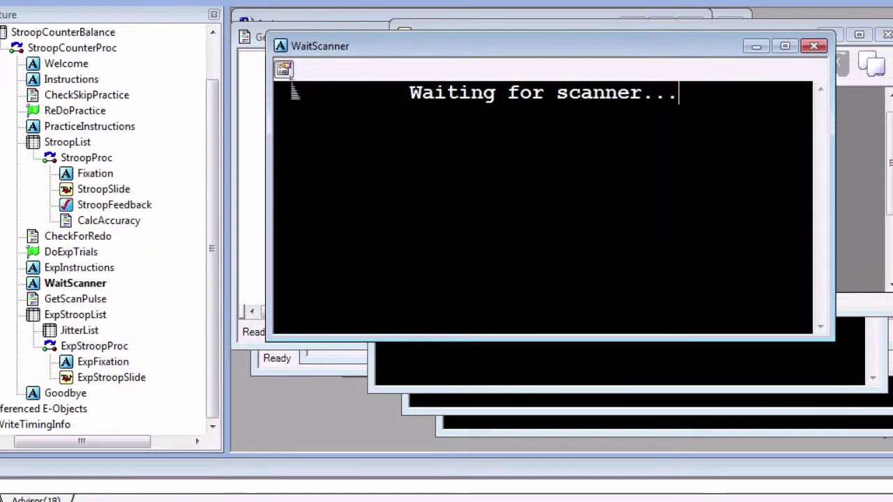
Tick RTTime on WaitScanner's Logging tab and apply the change
click(285, 70)
click(522, 97)
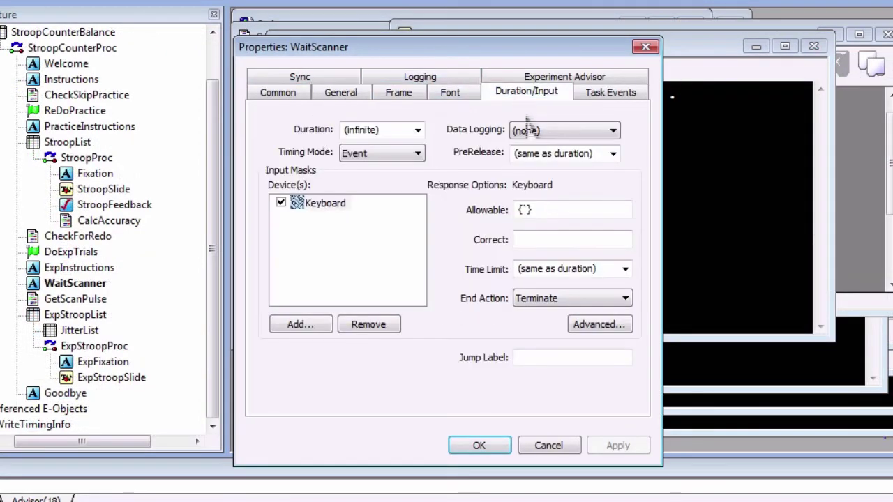
click(450, 82)
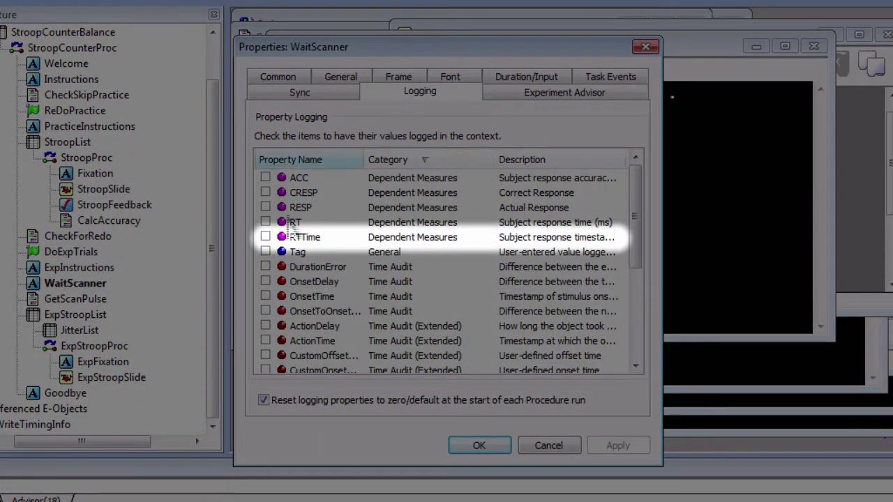
click(265, 237)
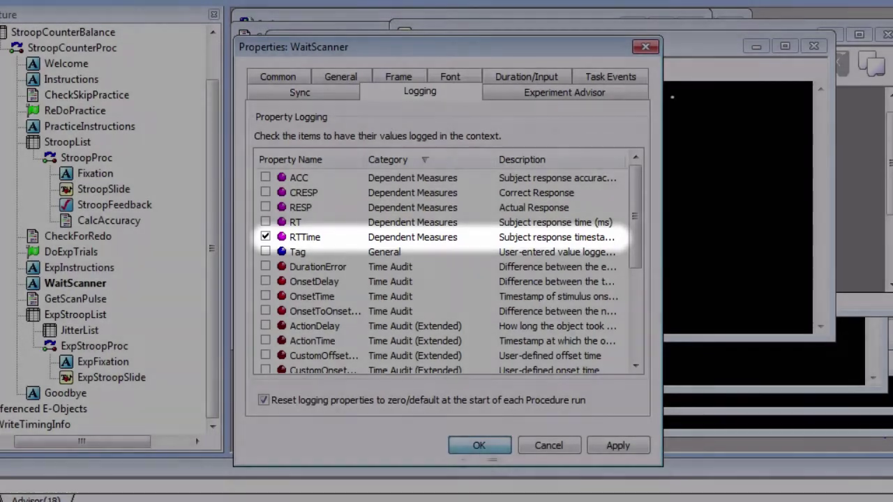
click(480, 446)
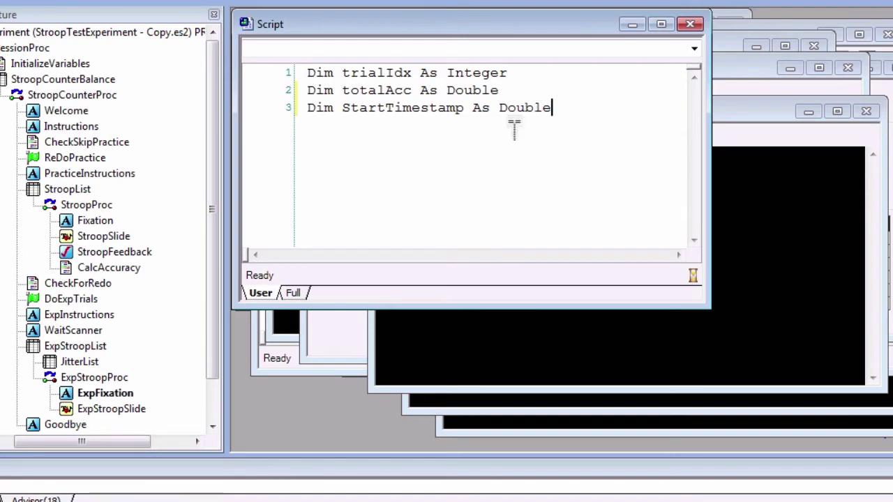
Drag GetScanPulse from Unreferenced E-Objects into the session between WaitScanner and ExpStroopList
click(212, 404)
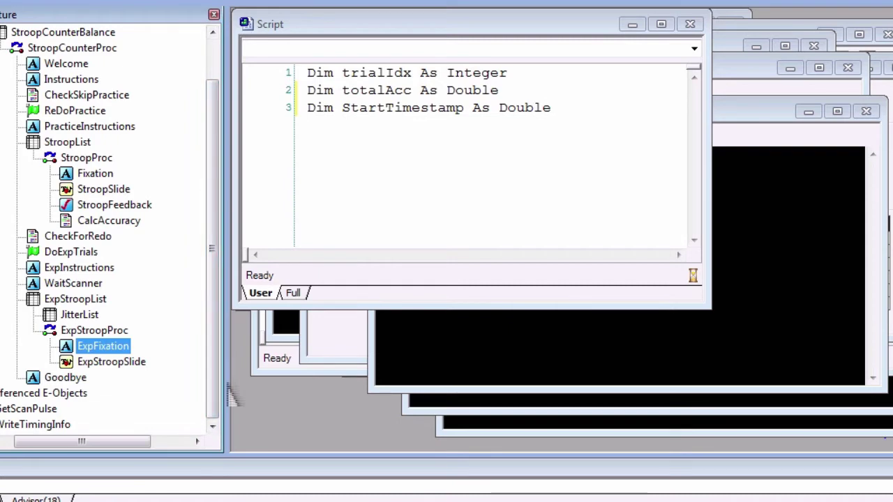
click(122, 343)
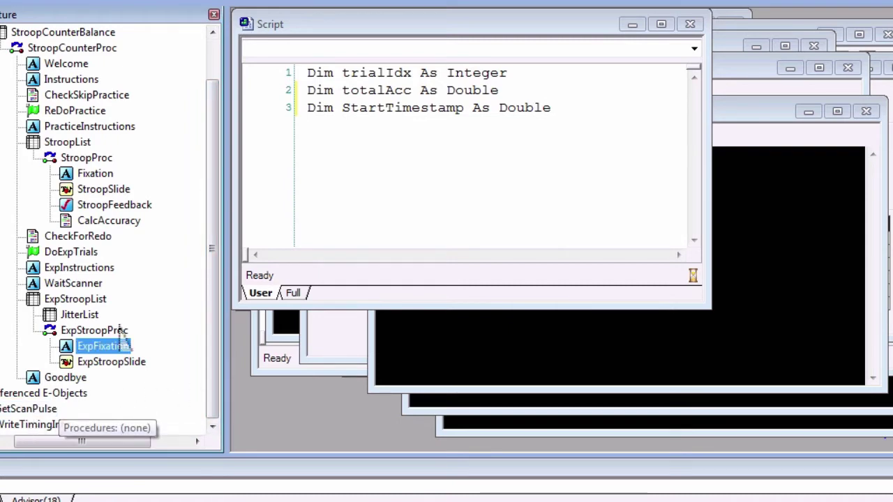
drag(122, 342, 140, 300)
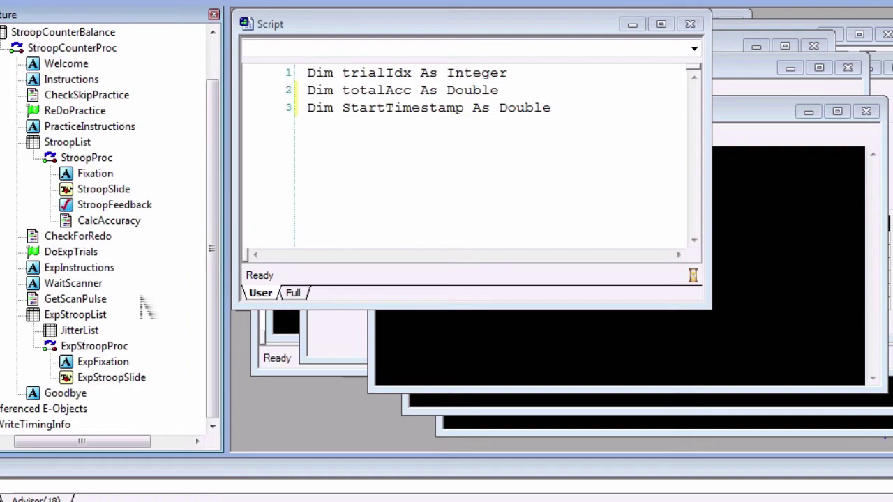
View the GetScanPulse script that sets StartTimestamp from WaitScanner.RTTime
double_click(84, 299)
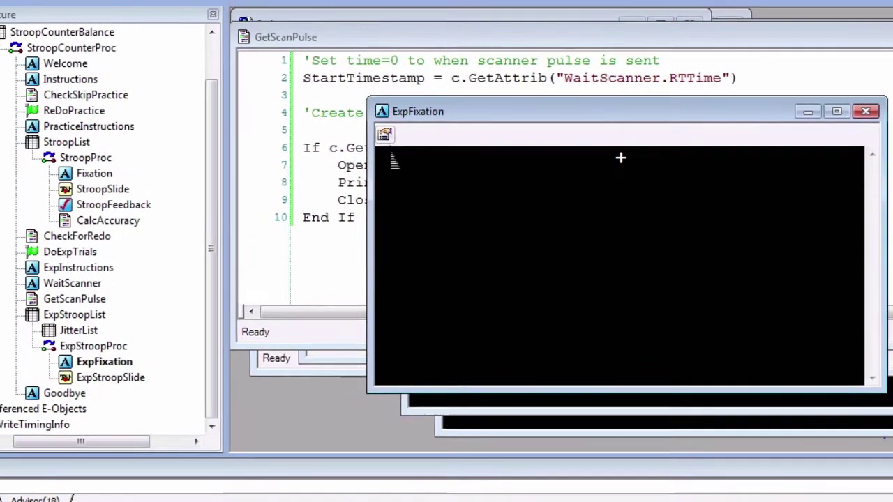
Set ExpFixation's Timing Mode to Cumulative
click(413, 133)
click(526, 92)
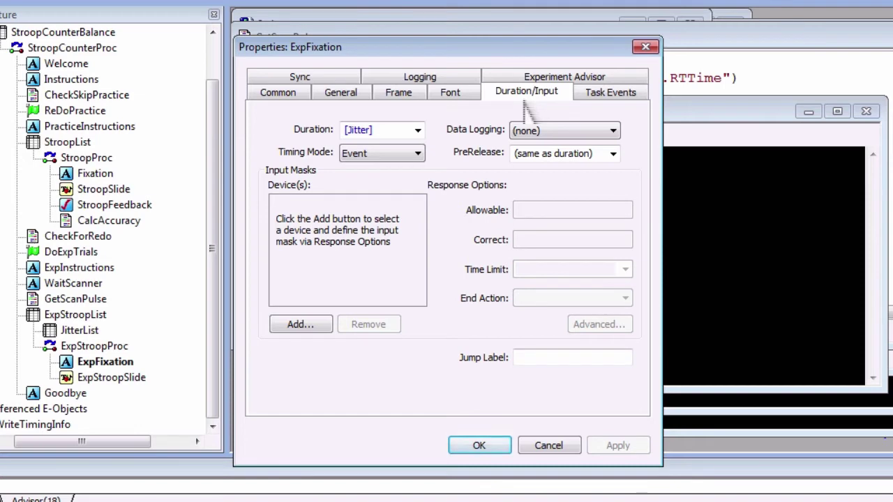
click(417, 153)
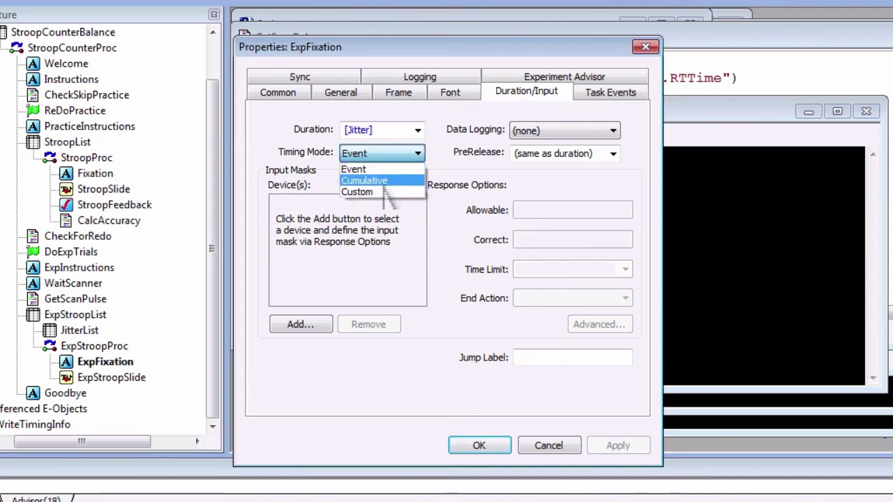
click(385, 187)
click(492, 448)
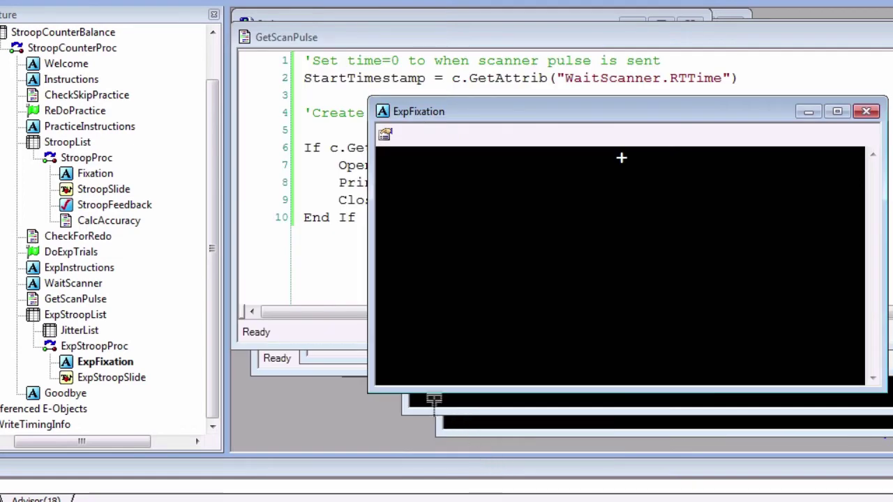
Give ExpStroopSlide Cumulative timing, Standard data logging, and logging of its Duration
double_click(125, 376)
click(416, 67)
click(391, 77)
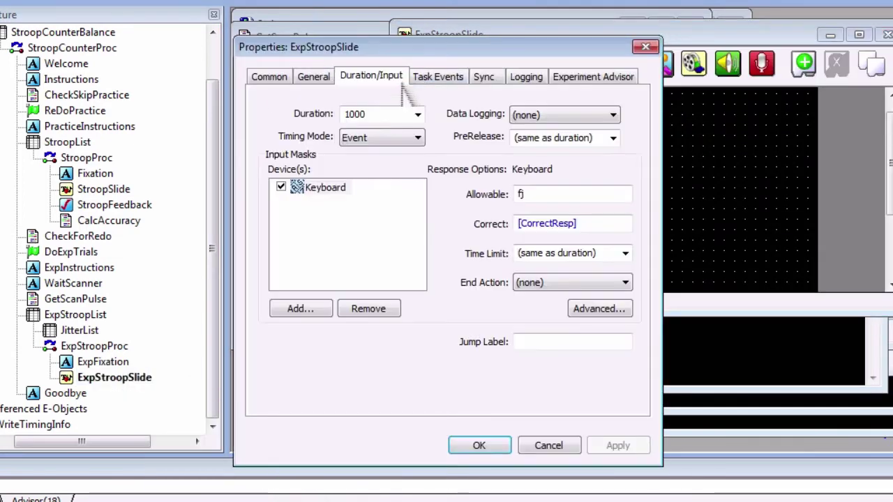
click(409, 139)
click(387, 164)
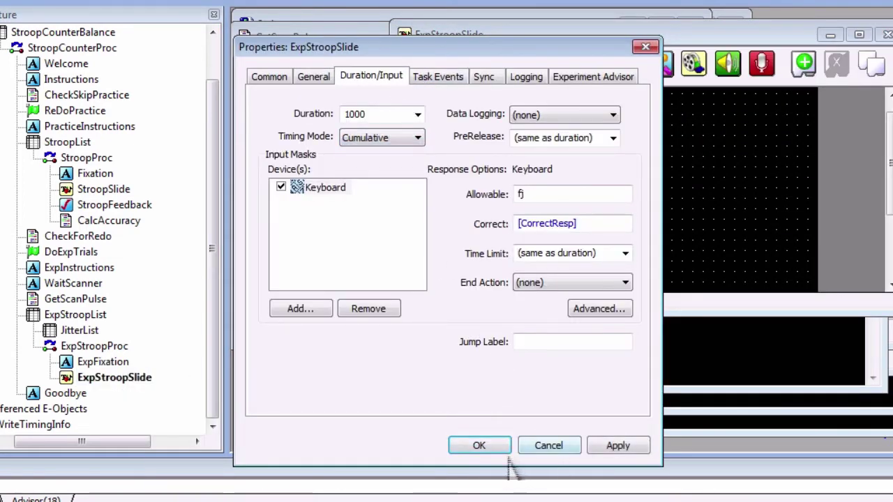
click(534, 113)
click(532, 136)
click(526, 77)
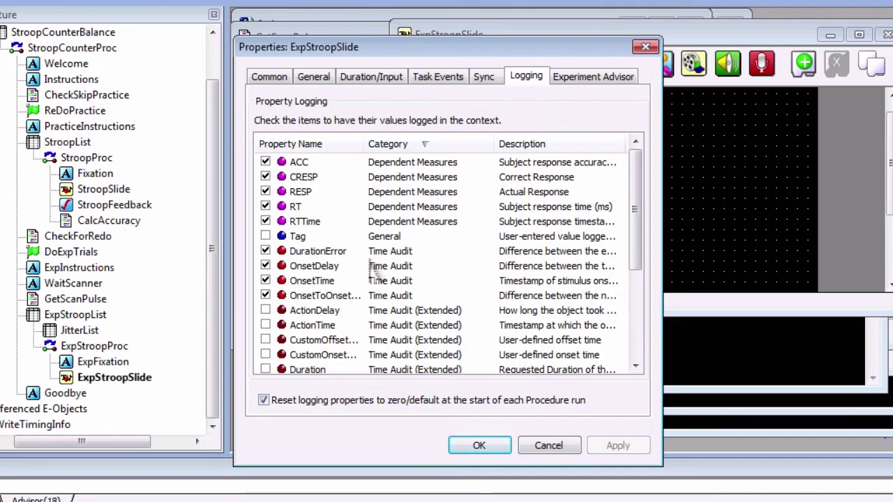
click(265, 369)
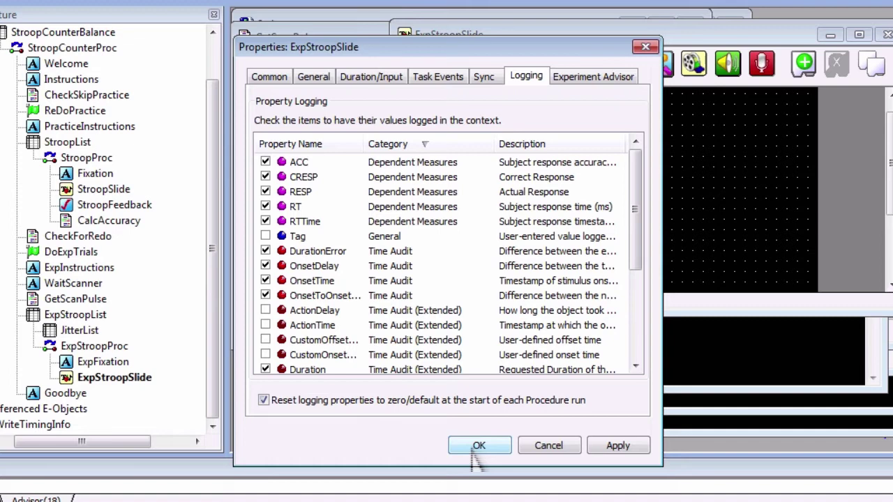
click(476, 445)
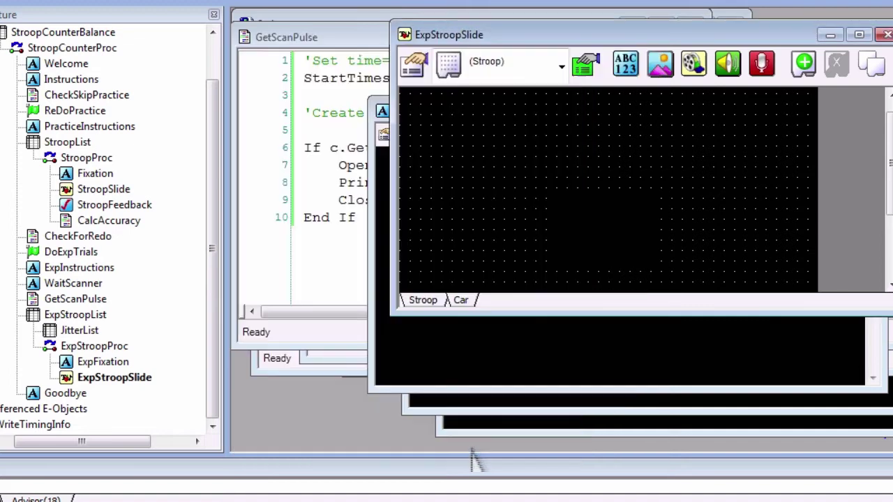
Place WriteTimingInfo in ExpStroopProc after ExpStroopSlide and view its code
double_click(76, 284)
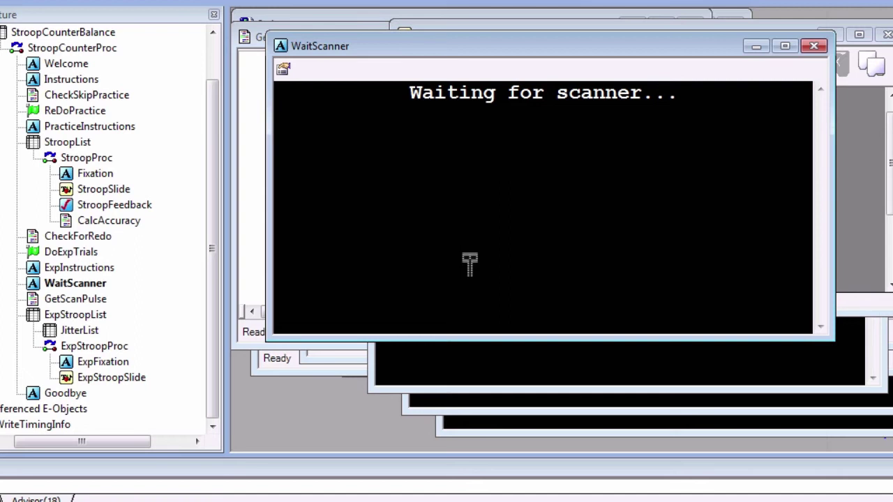
click(142, 402)
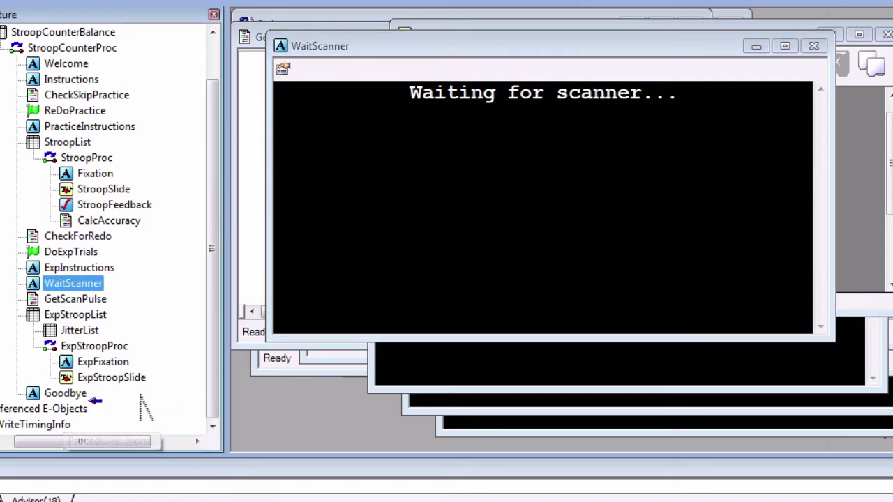
drag(140, 396, 175, 392)
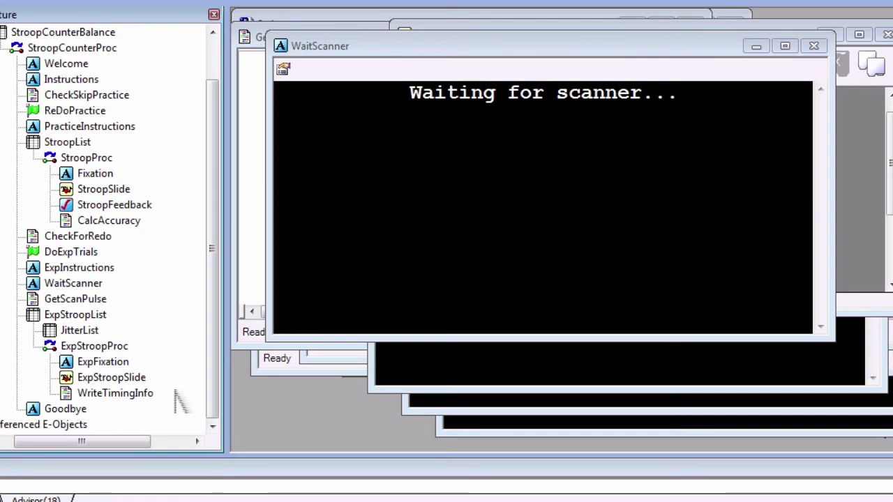
double_click(115, 394)
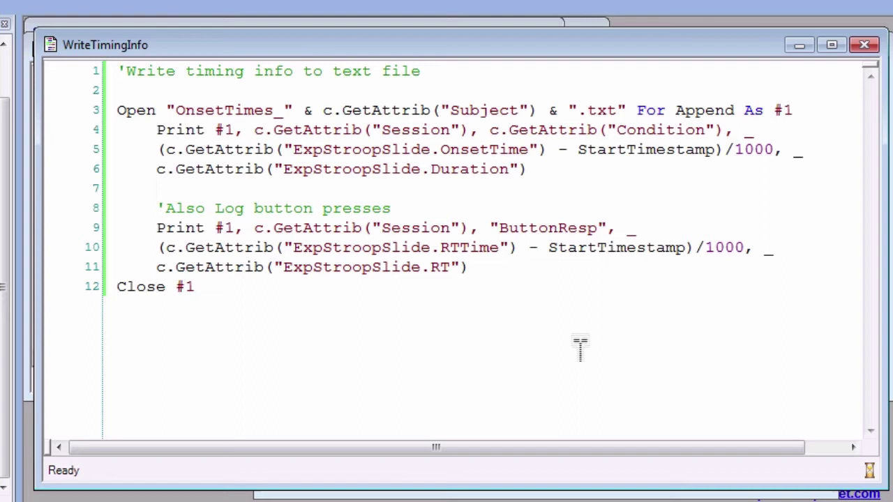
Enter 30 as the PreRelease value in ExpStroopSlide's Duration/Input properties
double_click(123, 484)
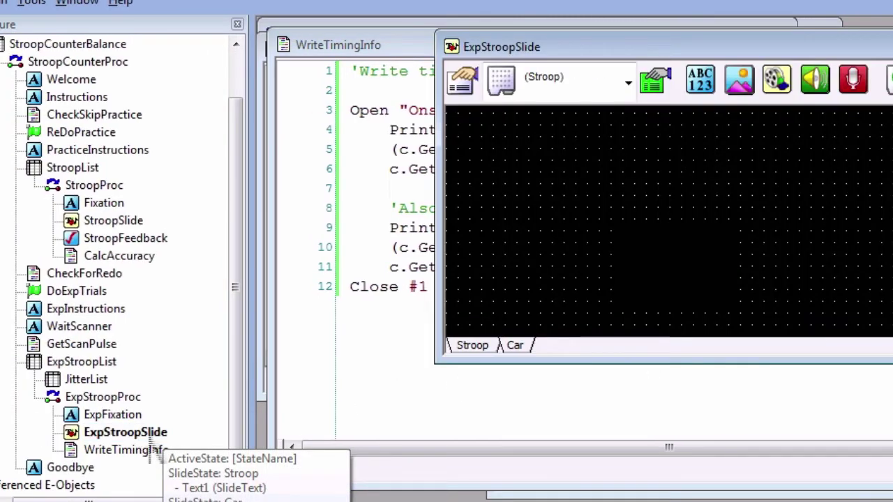
click(463, 85)
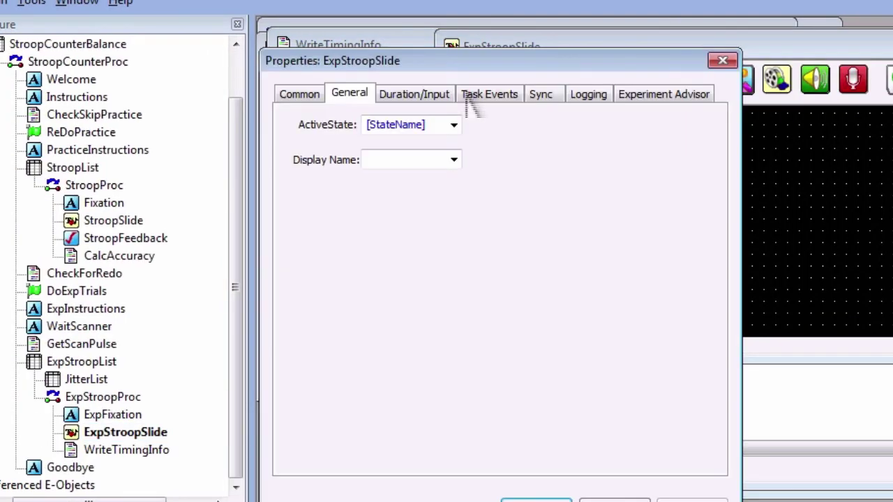
click(445, 98)
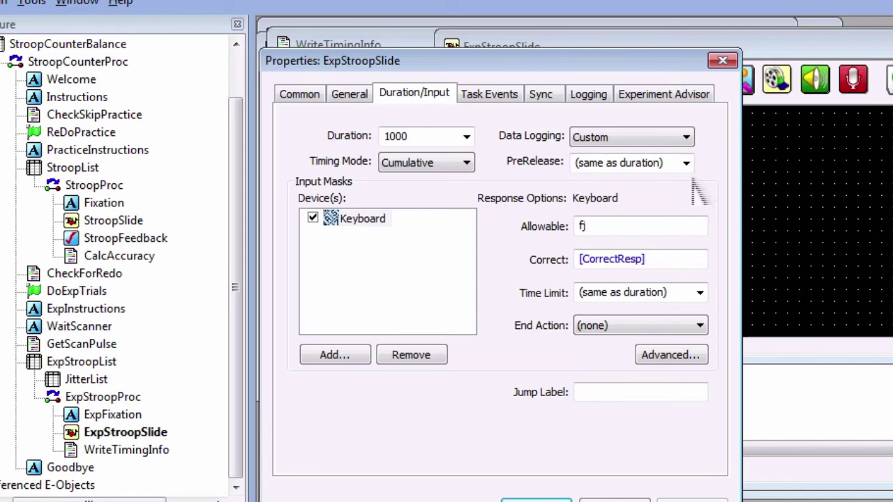
click(680, 163)
text(30)
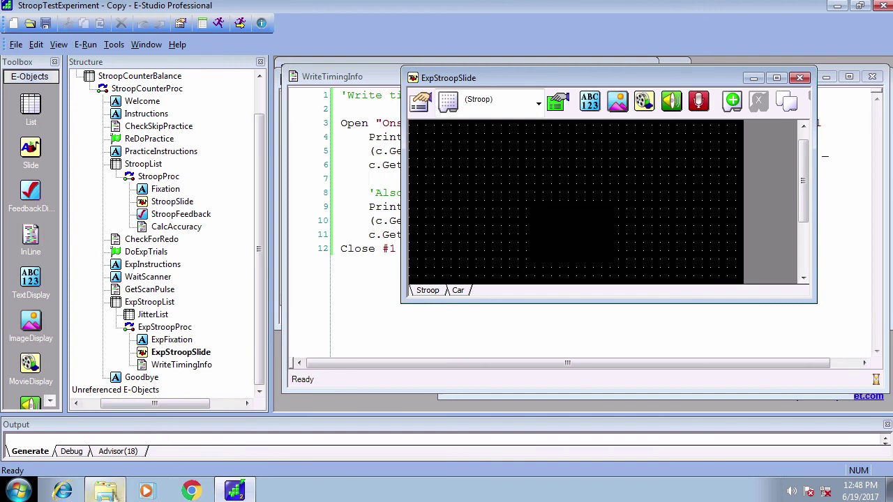
Open the OnsetTimes_1 file from the My Experiments folder in Notepad
click(106, 492)
right_click(211, 257)
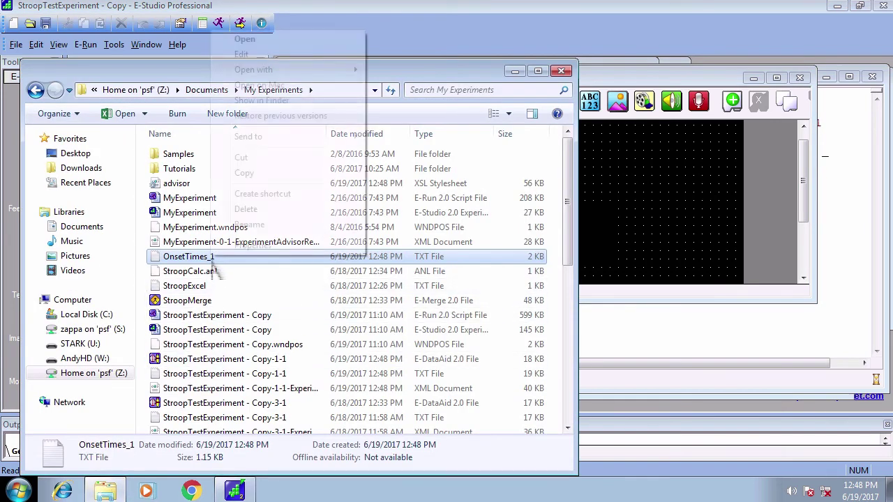
mouse_move(300, 71)
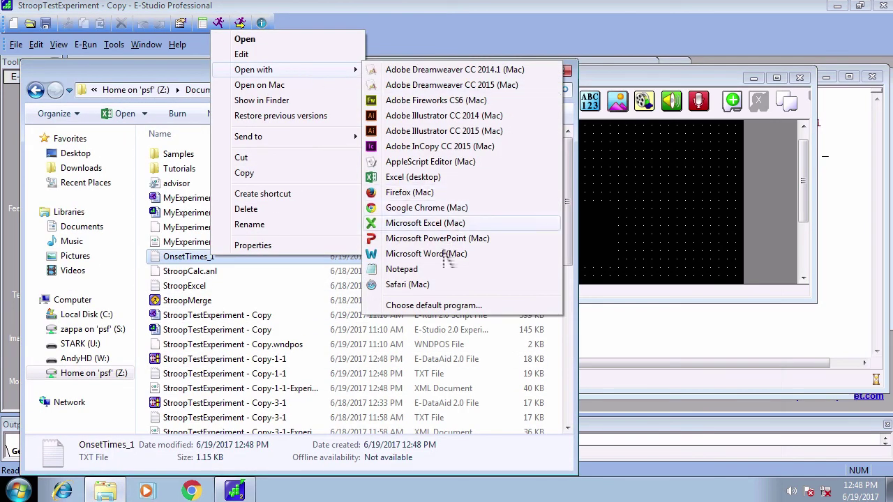
click(439, 278)
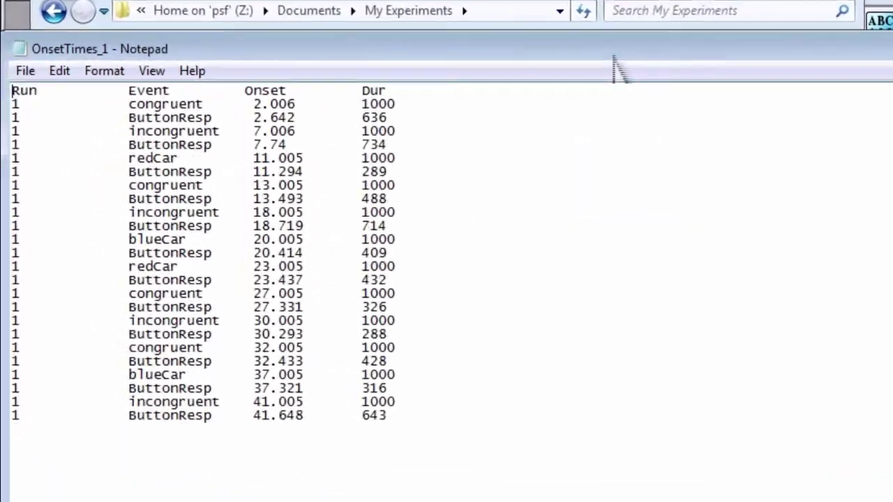